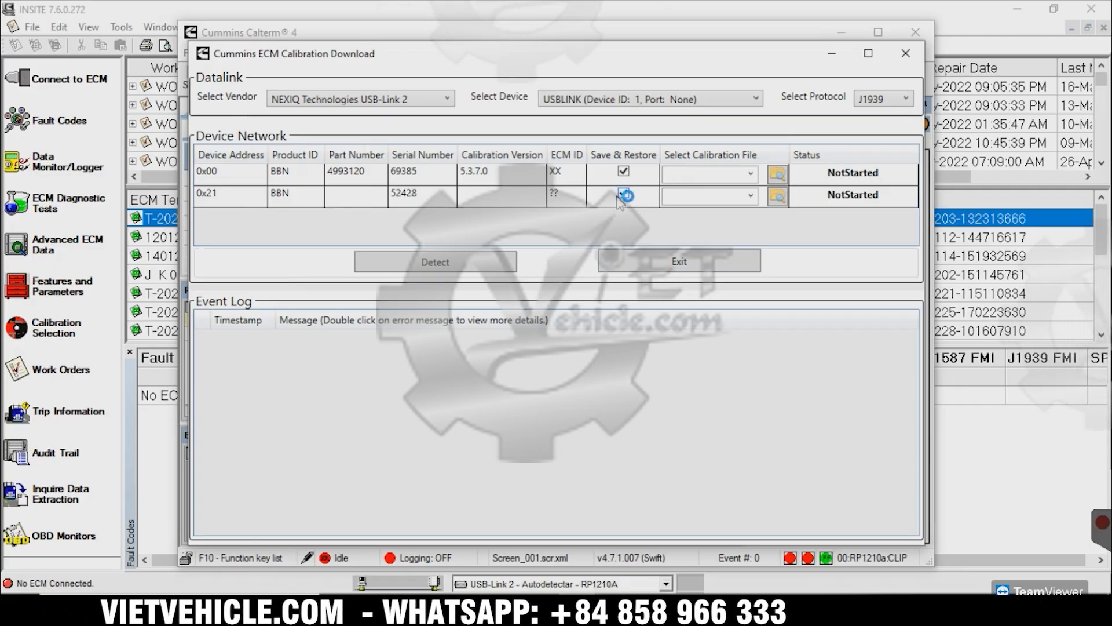
# Reflash device 0x00 with BBN-CM2250-BZ90002 DPF SCR EGR DEL V2.xcal, with Save & Restore disabled for device 0x21, and exit the calibration download
pyautogui.click(624, 193)
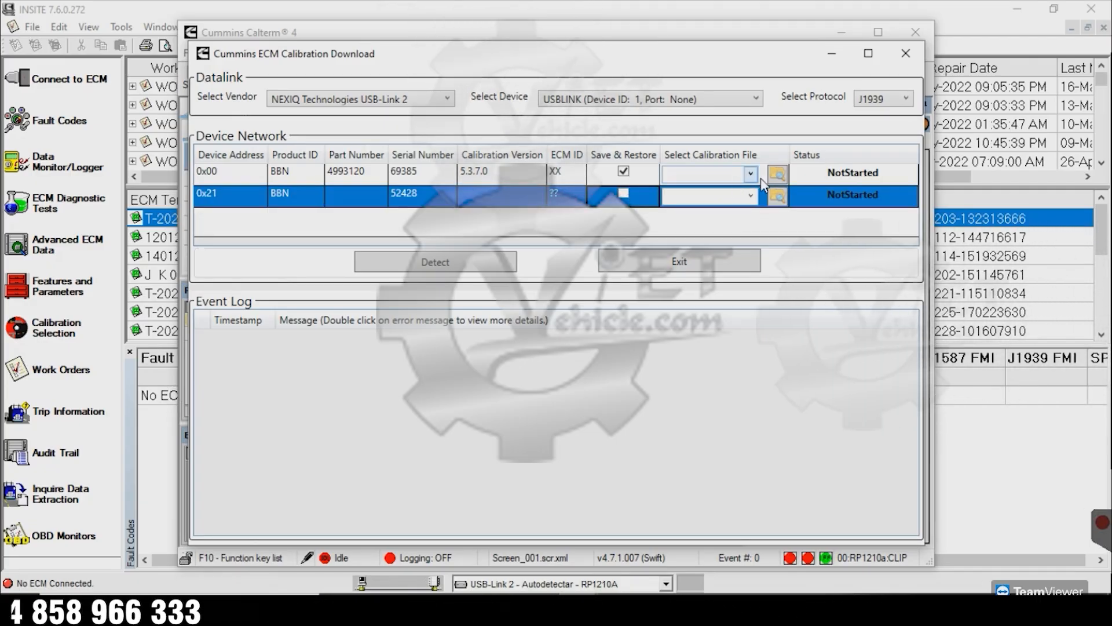
pyautogui.click(775, 174)
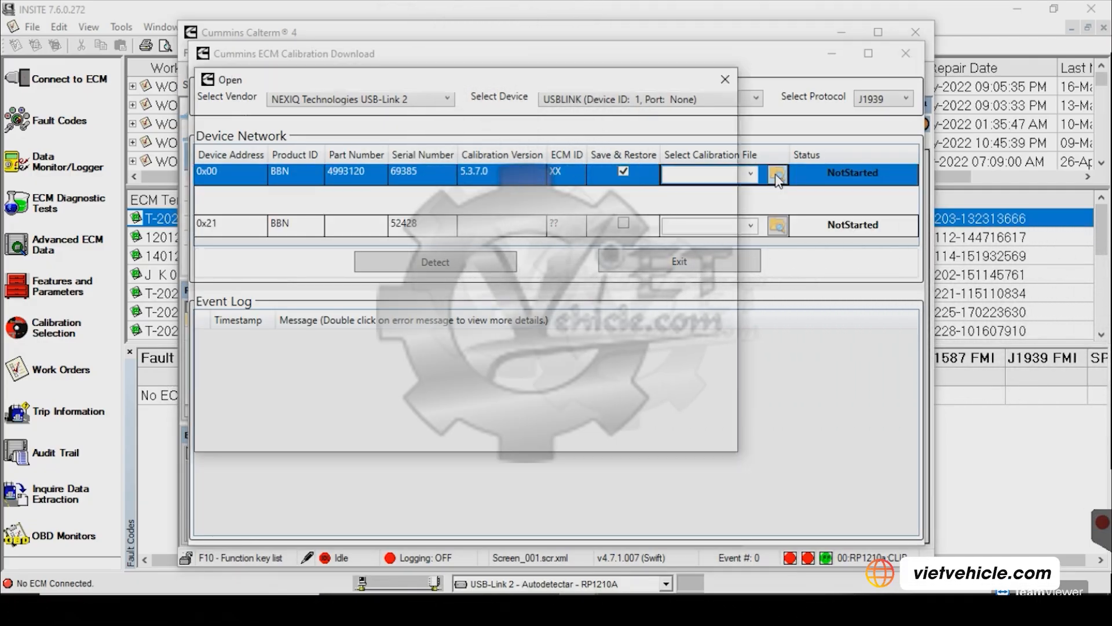
pyautogui.click(524, 222)
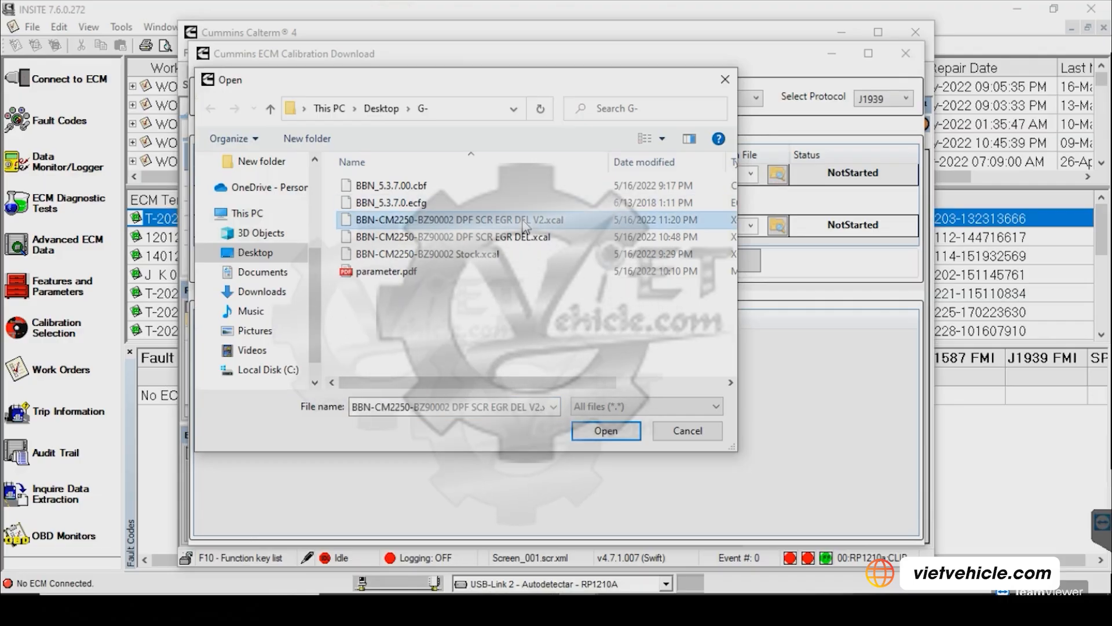
pyautogui.click(605, 430)
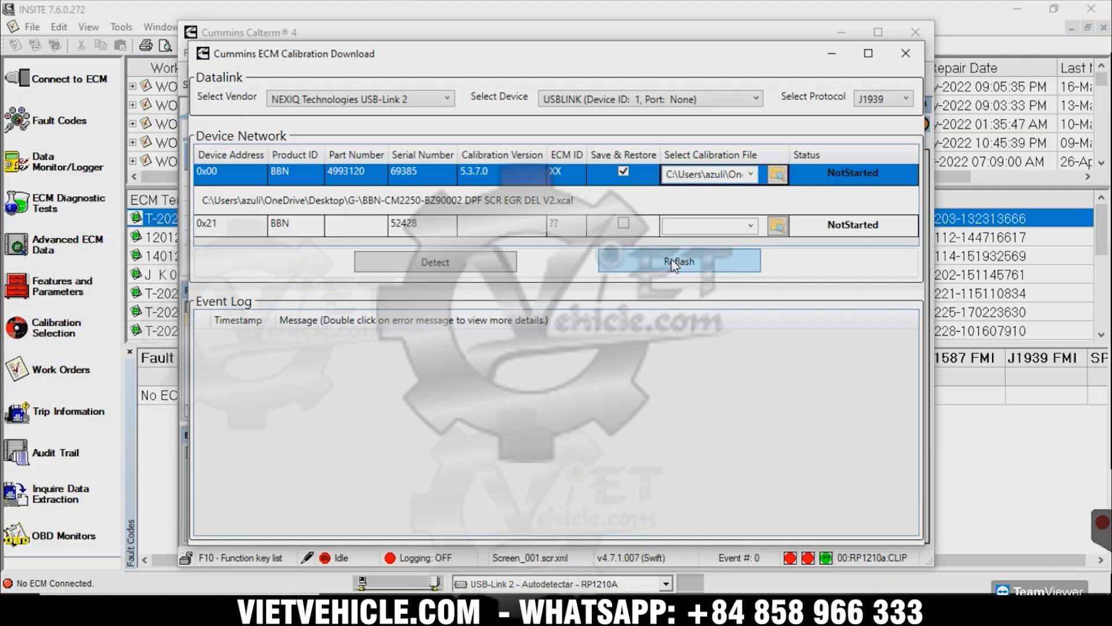
pyautogui.click(674, 266)
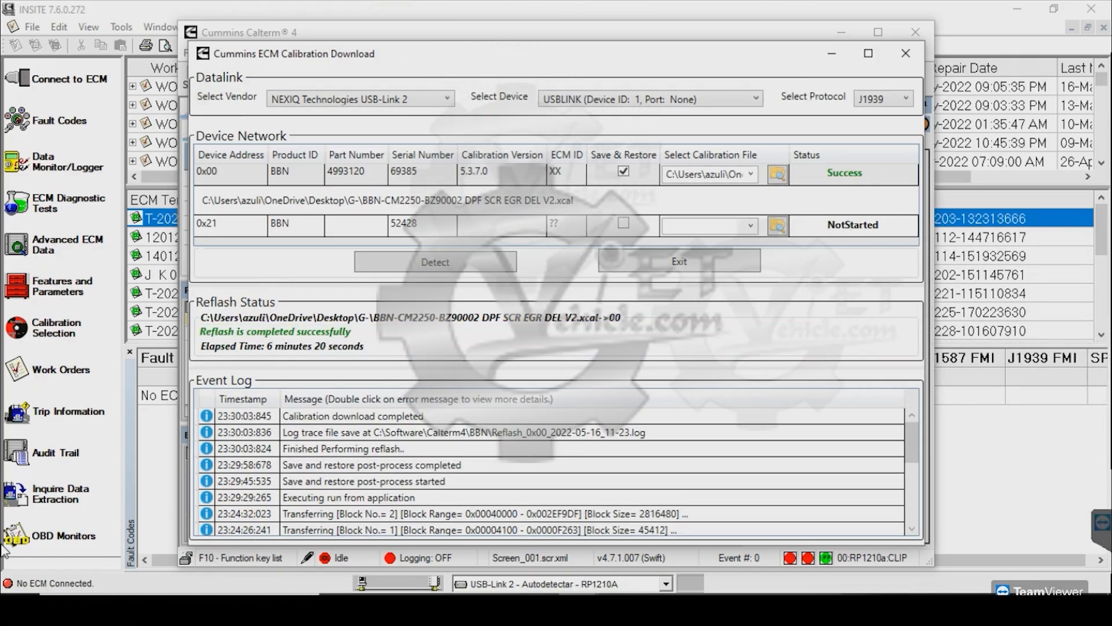
pyautogui.click(712, 262)
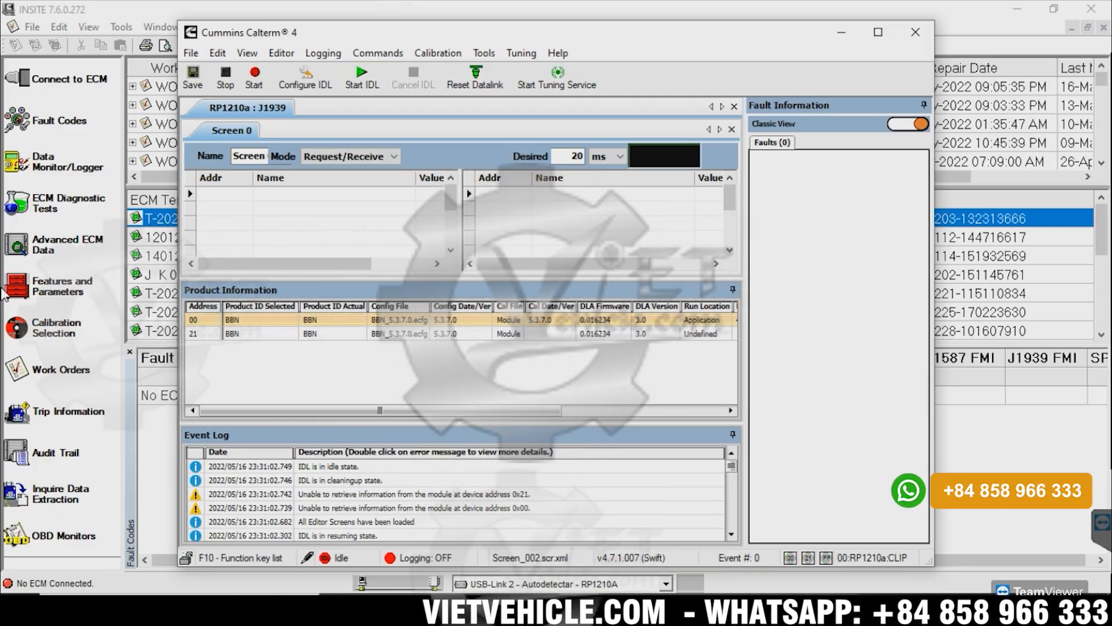
# Switch to INSITE, connect to the ECM without creating or activating a work order, and review its fault codes
pyautogui.click(842, 35)
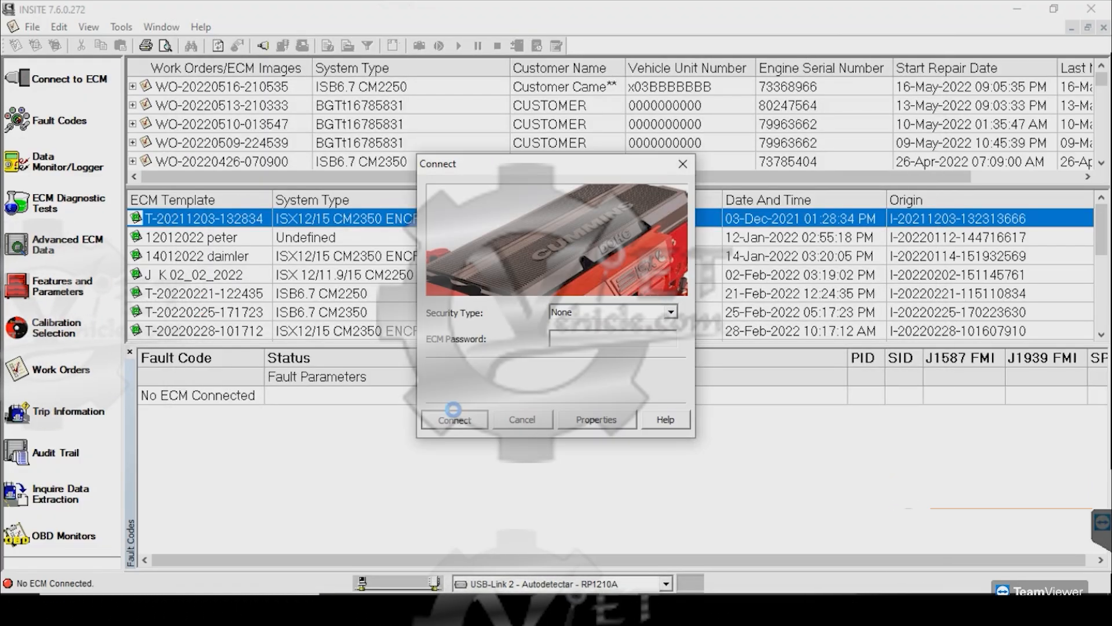
pyautogui.click(453, 419)
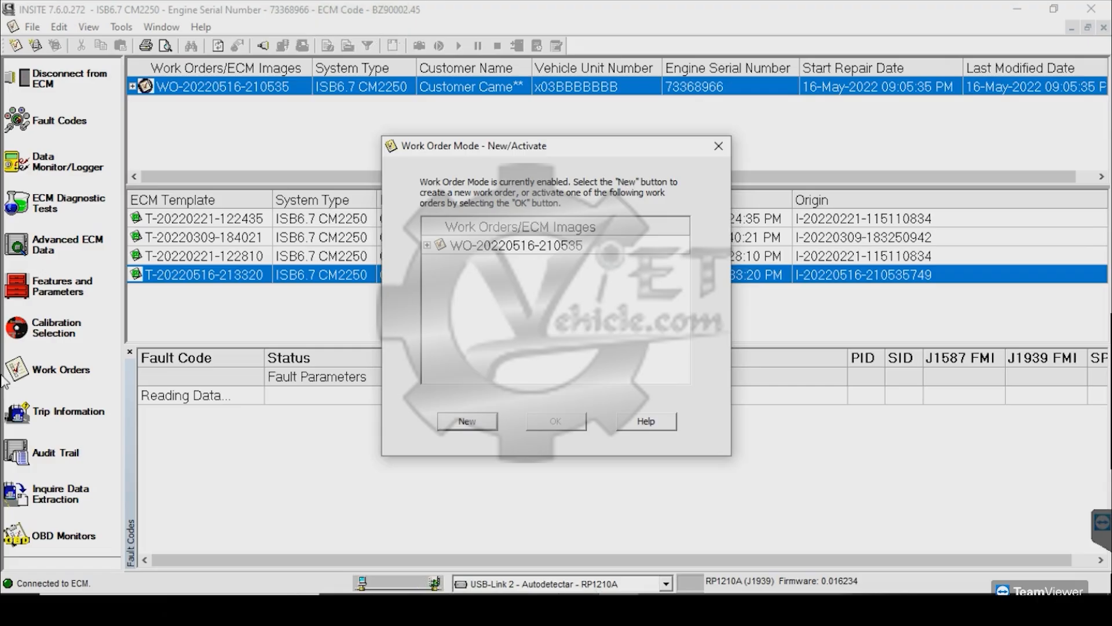
pyautogui.click(719, 146)
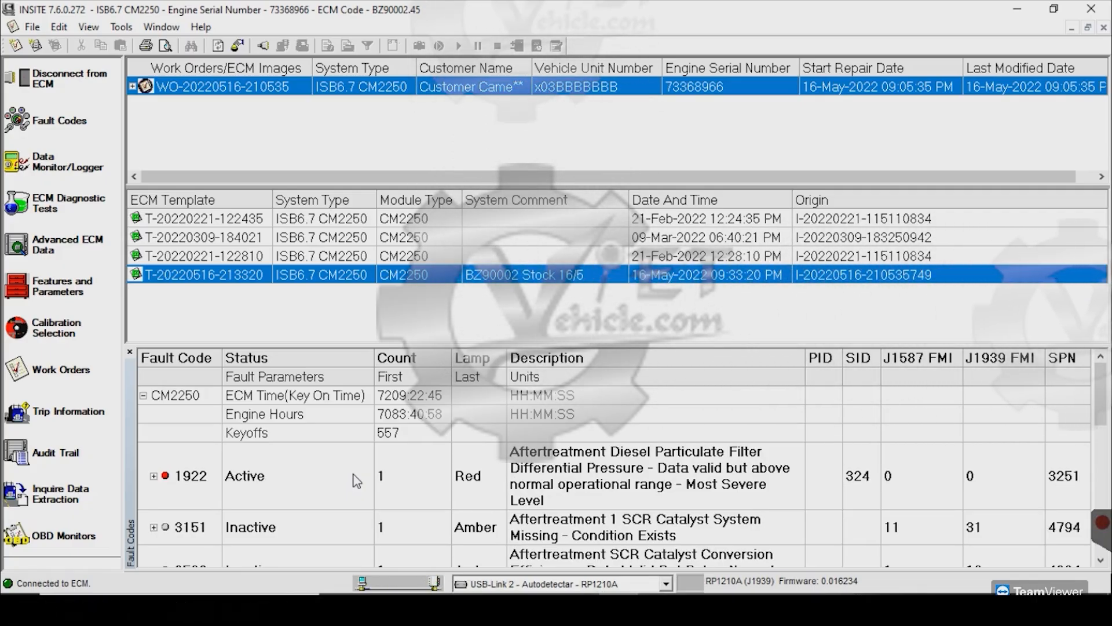
pyautogui.scroll(-5, 465, 443)
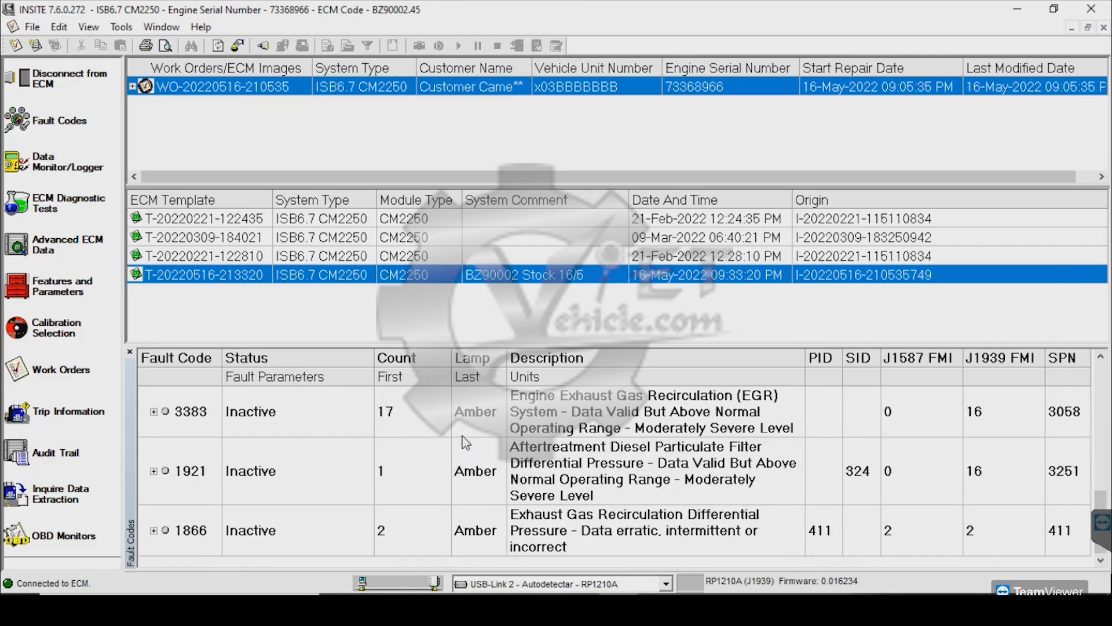
pyautogui.scroll(5, 462, 437)
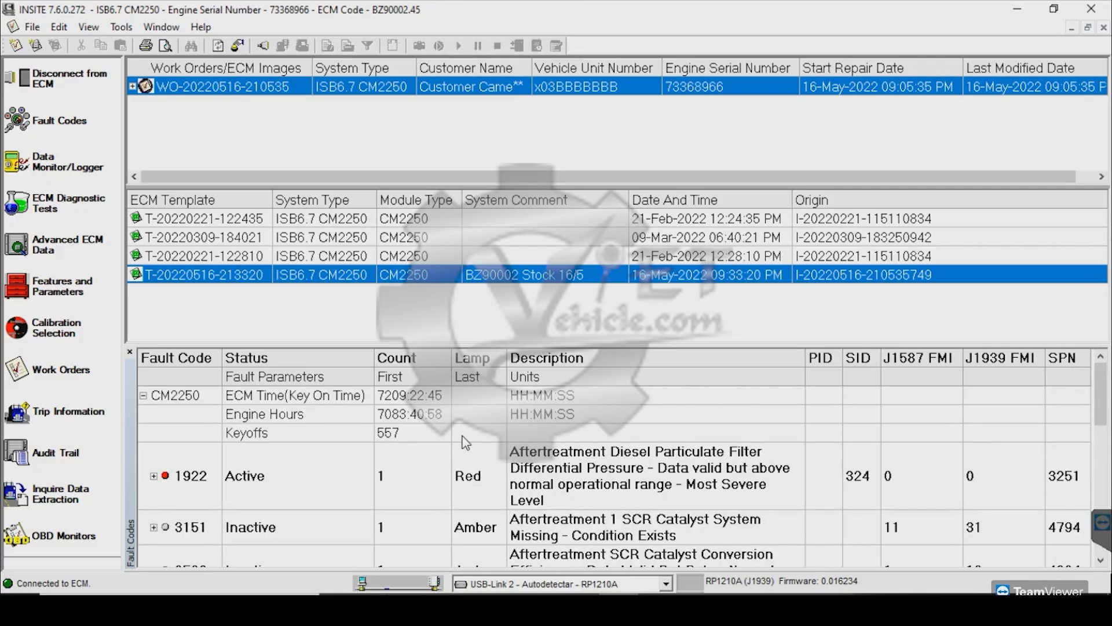
pyautogui.rightClick(429, 284)
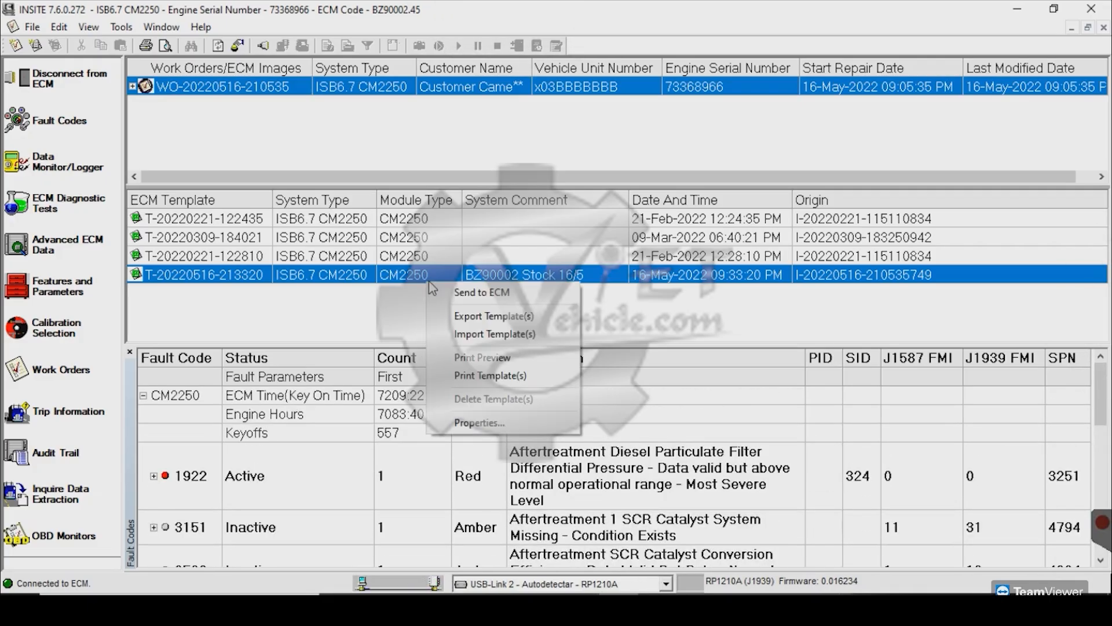
pyautogui.click(481, 292)
pyautogui.click(621, 358)
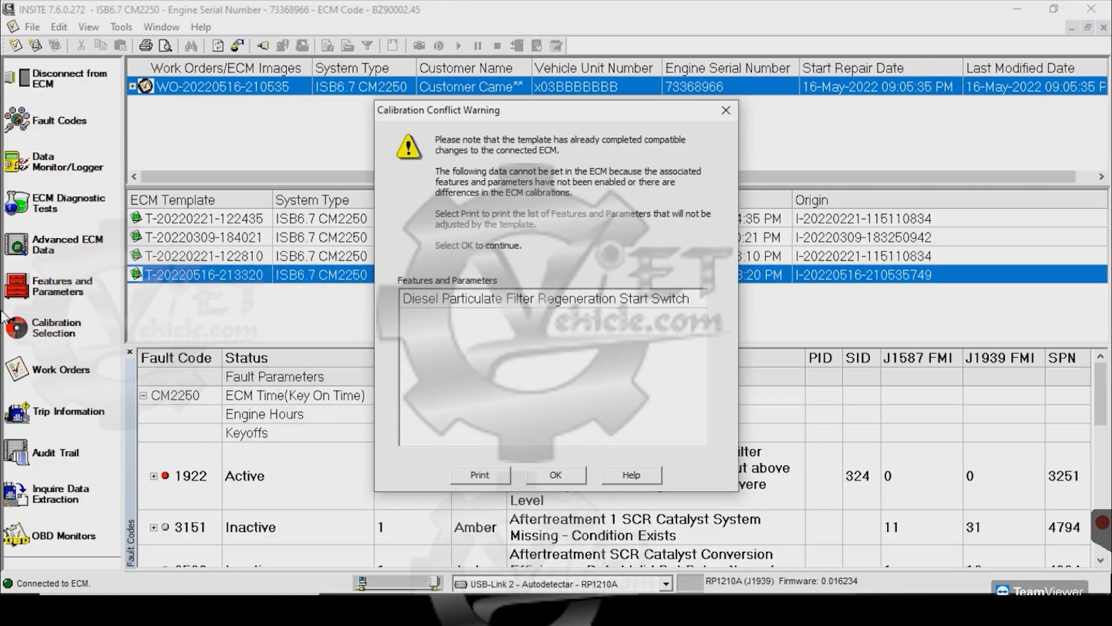
pyautogui.click(558, 476)
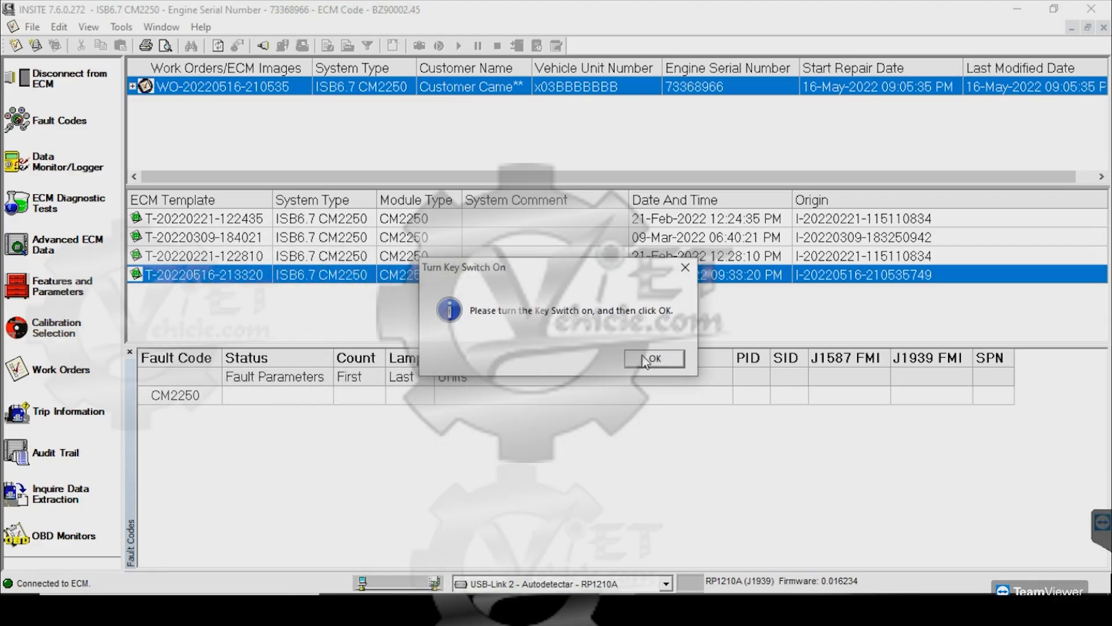
pyautogui.click(645, 360)
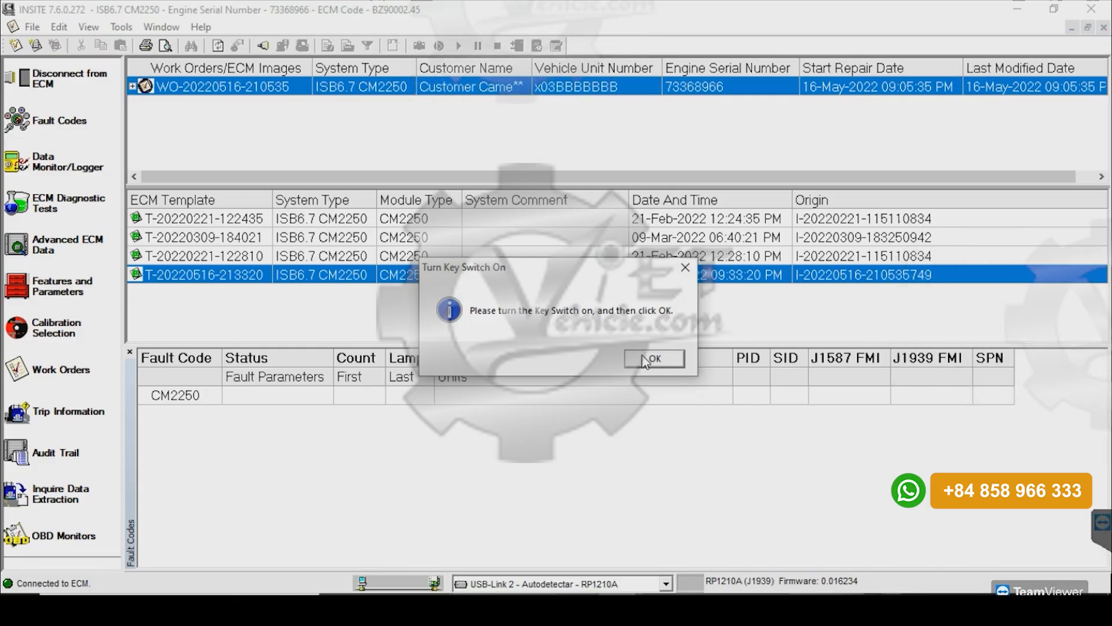
pyautogui.click(645, 360)
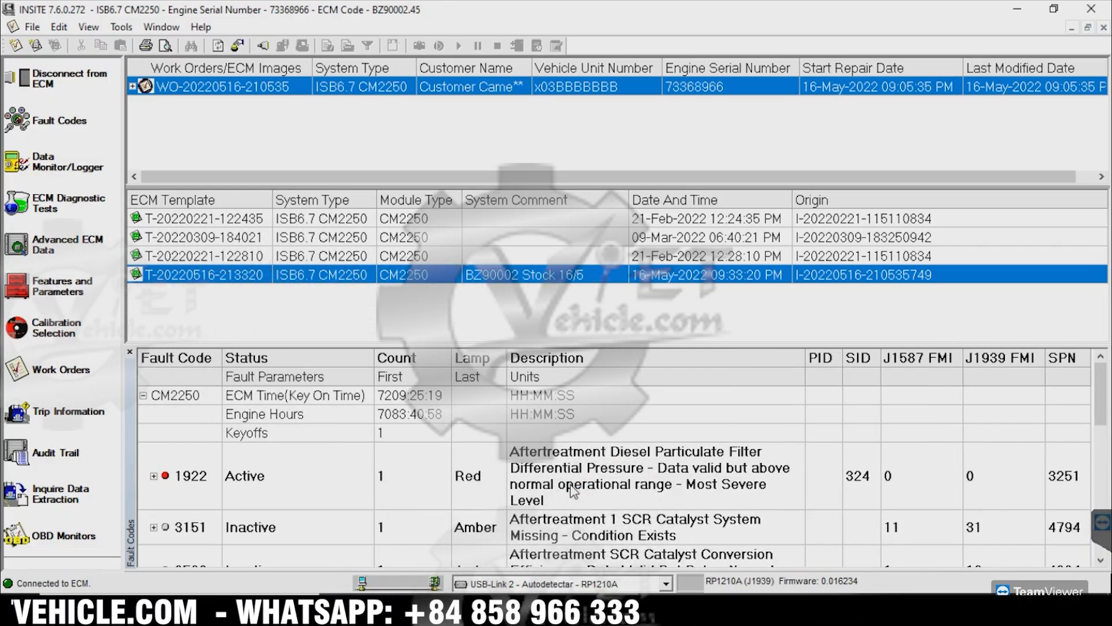
# Reset all faults on all ECMs and complete the required key switch off/on cycle
pyautogui.rightClick(655, 484)
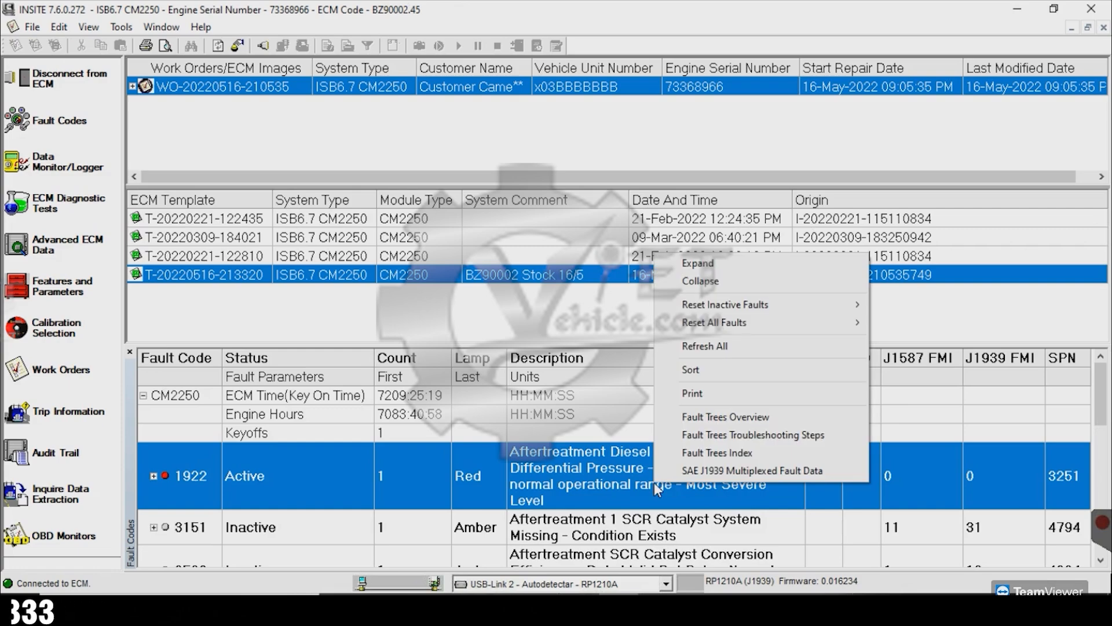
pyautogui.moveTo(800, 323)
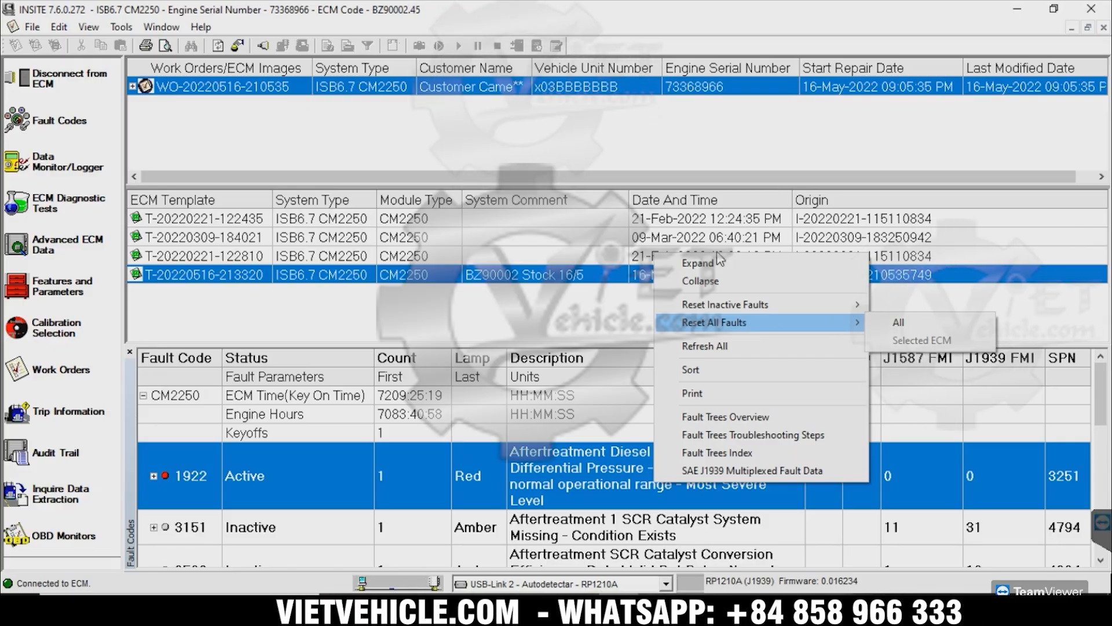
pyautogui.click(889, 322)
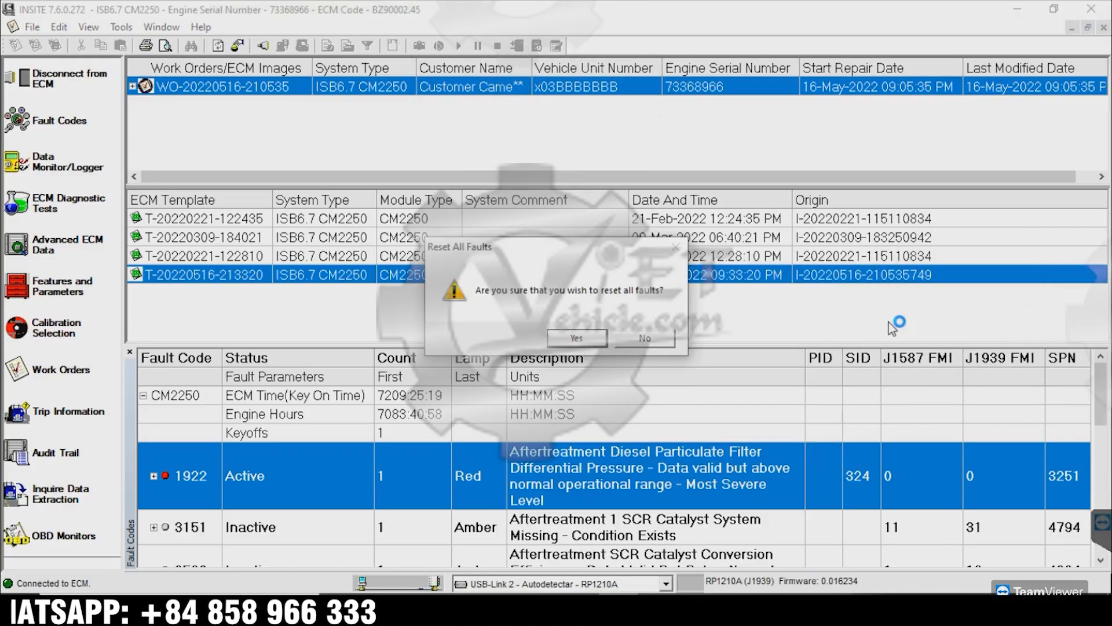
pyautogui.click(576, 339)
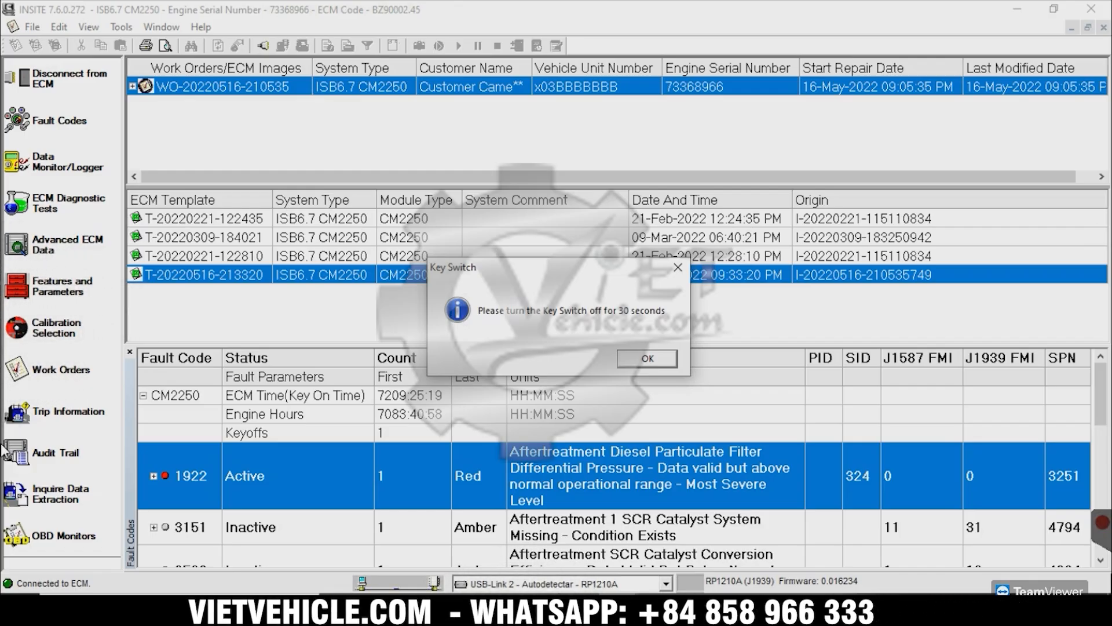
pyautogui.click(649, 359)
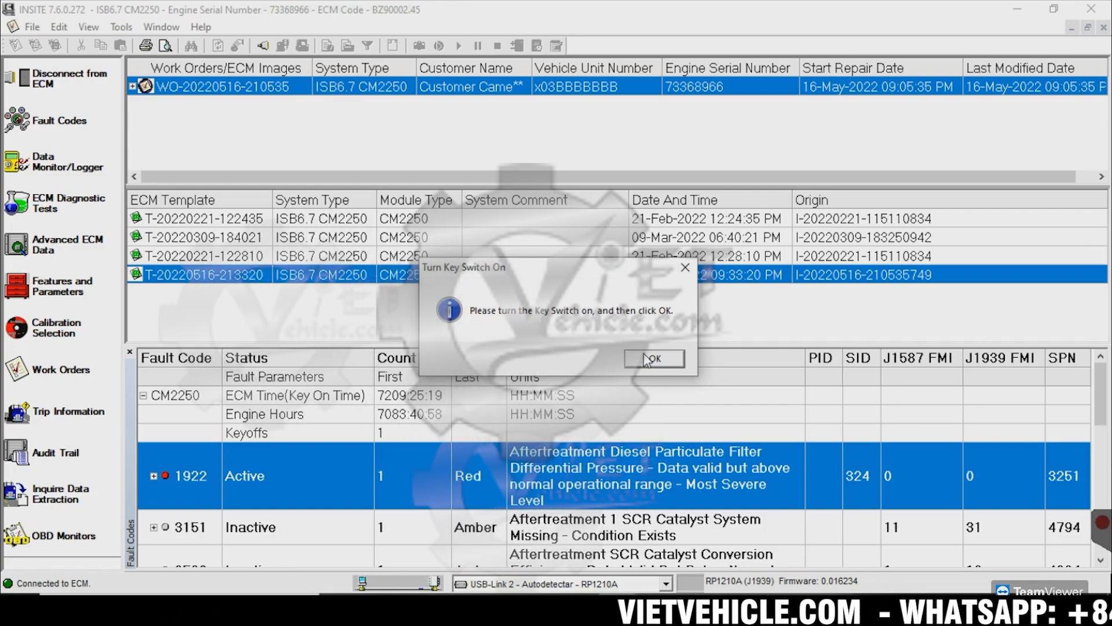
pyautogui.click(649, 359)
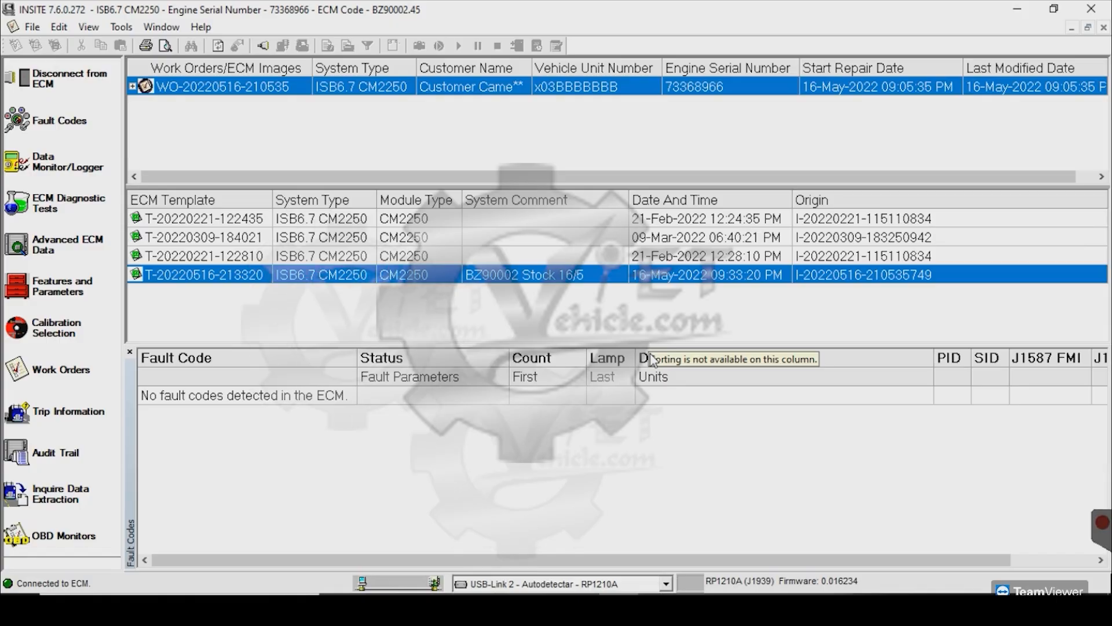
# Monitor the All Parameters group in the Data Monitor/Logger and examine the aftertreatment, EGR and engine readings
pyautogui.click(58, 161)
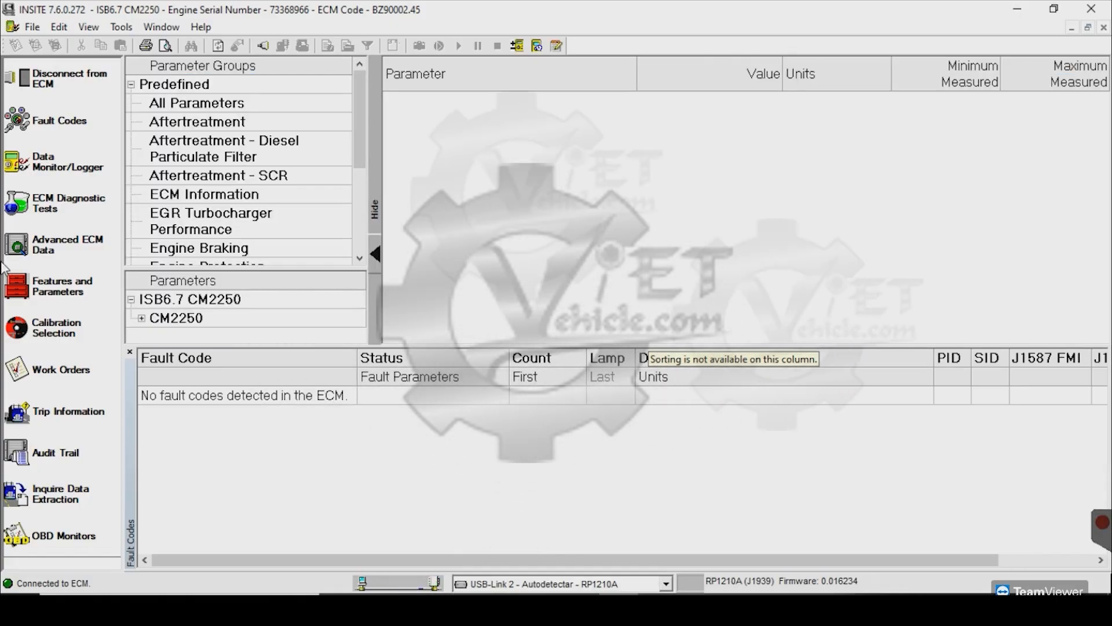
pyautogui.click(200, 107)
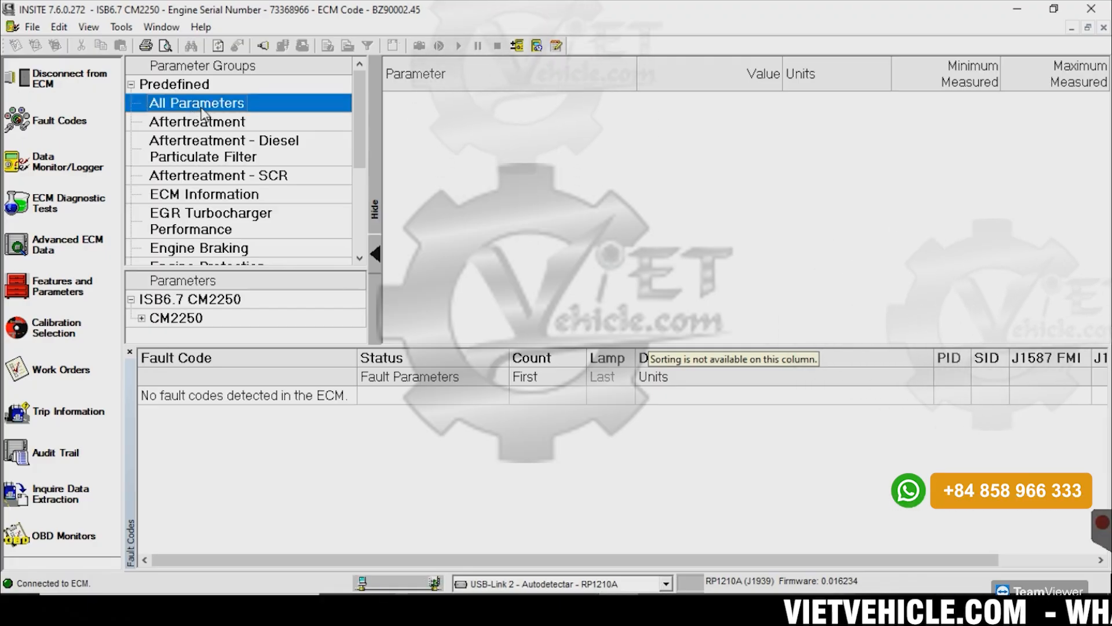
pyautogui.scroll(-8, 804, 281)
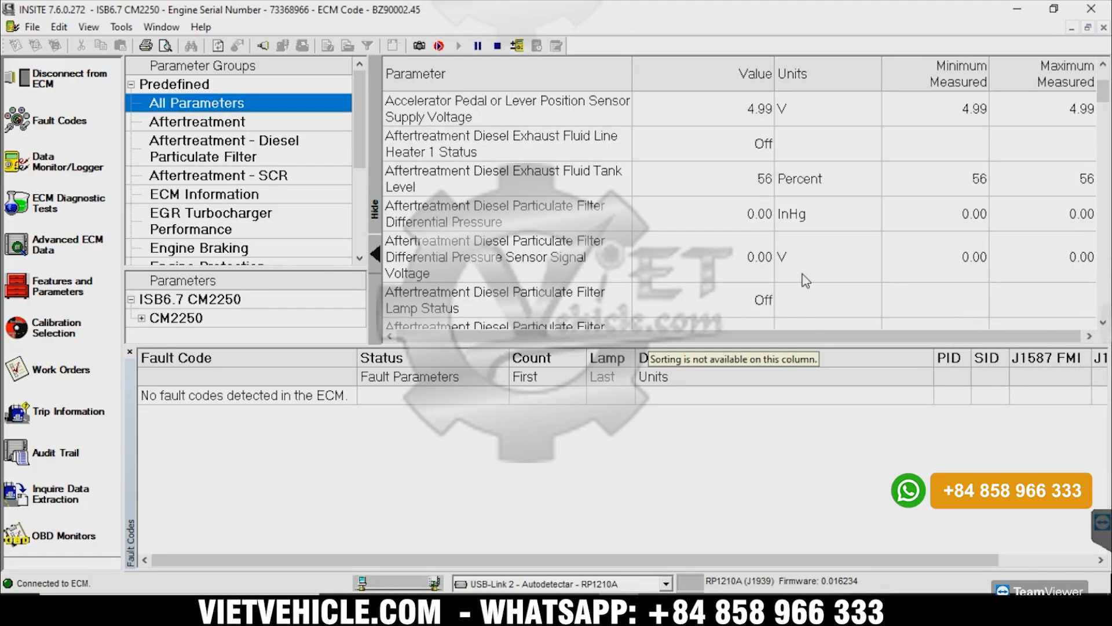
pyautogui.scroll(-2, 805, 281)
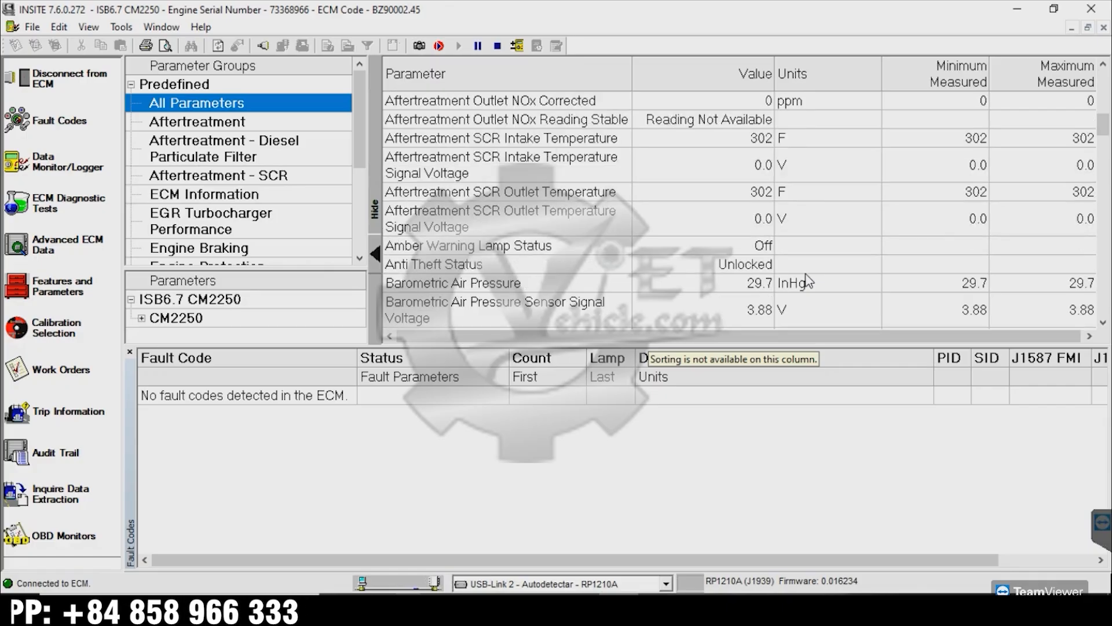
pyautogui.scroll(-6, 808, 280)
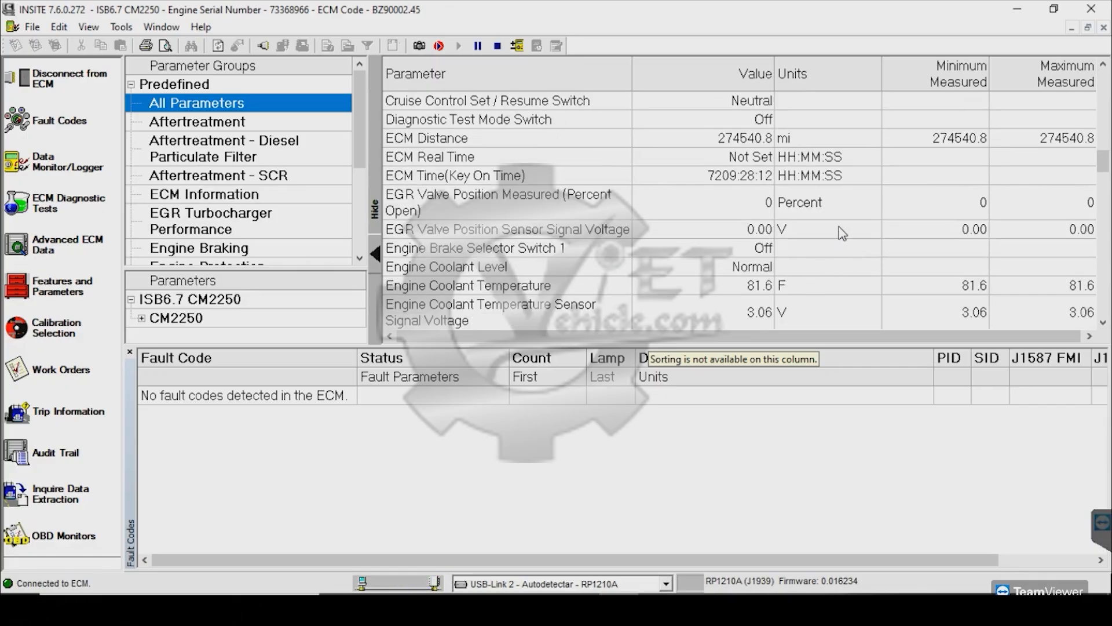
pyautogui.scroll(-4, 838, 227)
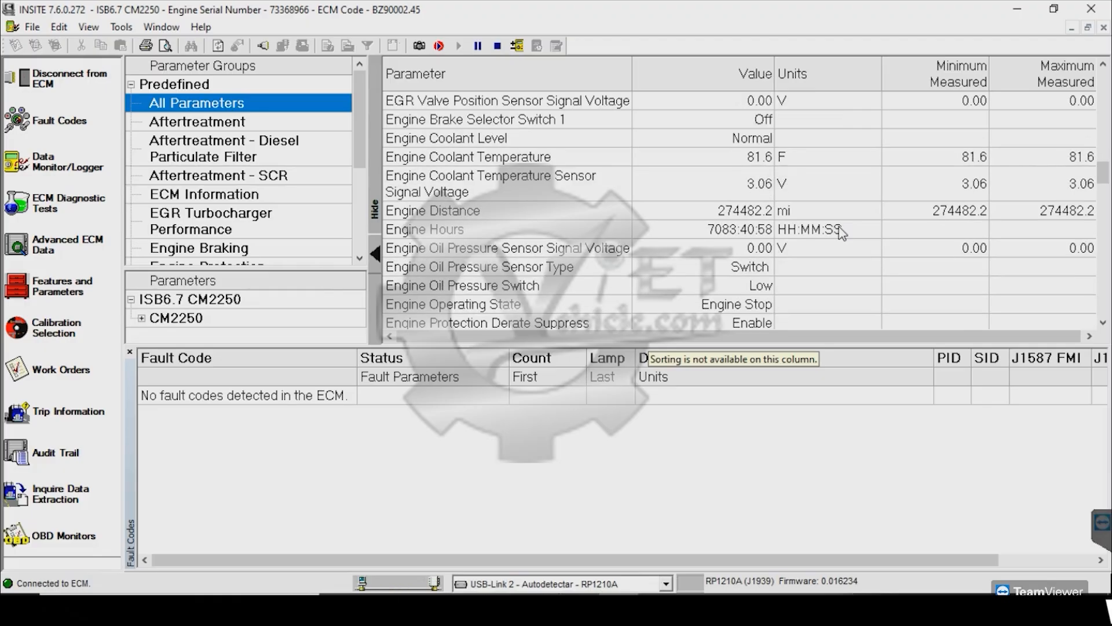
pyautogui.scroll(-5, 841, 230)
pyautogui.scroll(1, 839, 227)
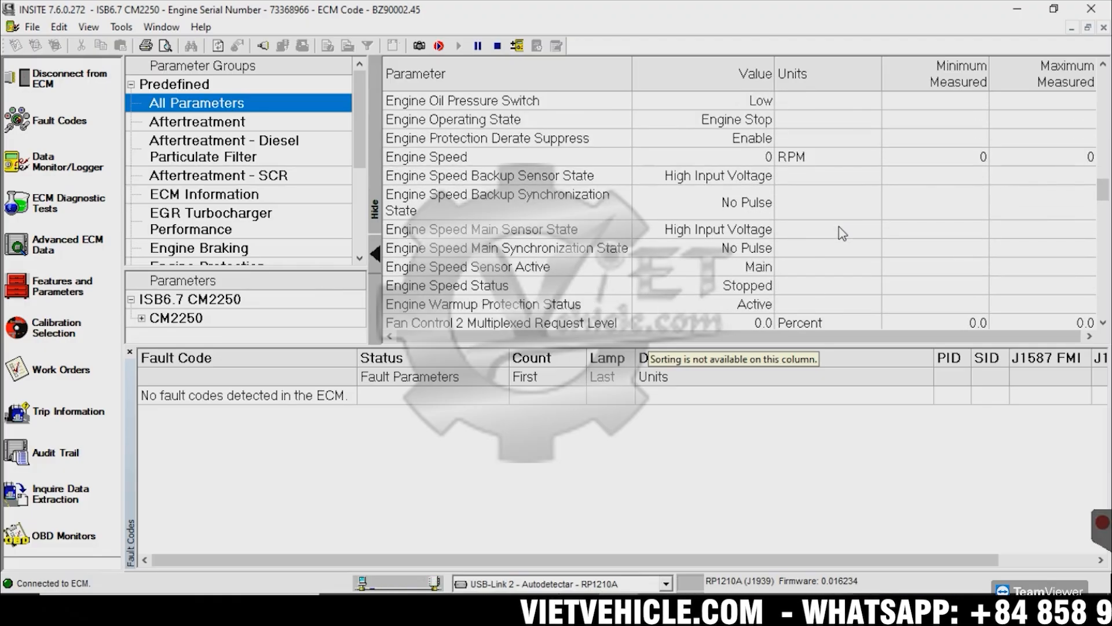